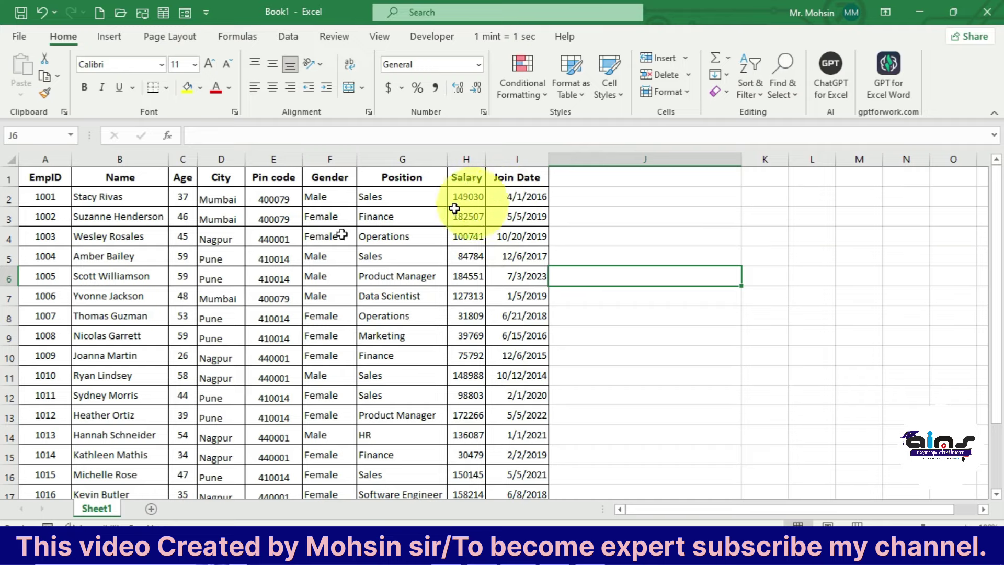
# Look over the employee records and I2's first join date, ending on empty cell J2.
pyautogui.moveTo(37, 200)
pyautogui.mouseDown()
pyautogui.moveTo(408, 276)
pyautogui.moveTo(486, 458)
pyautogui.mouseUp()
pyautogui.click(399, 356)
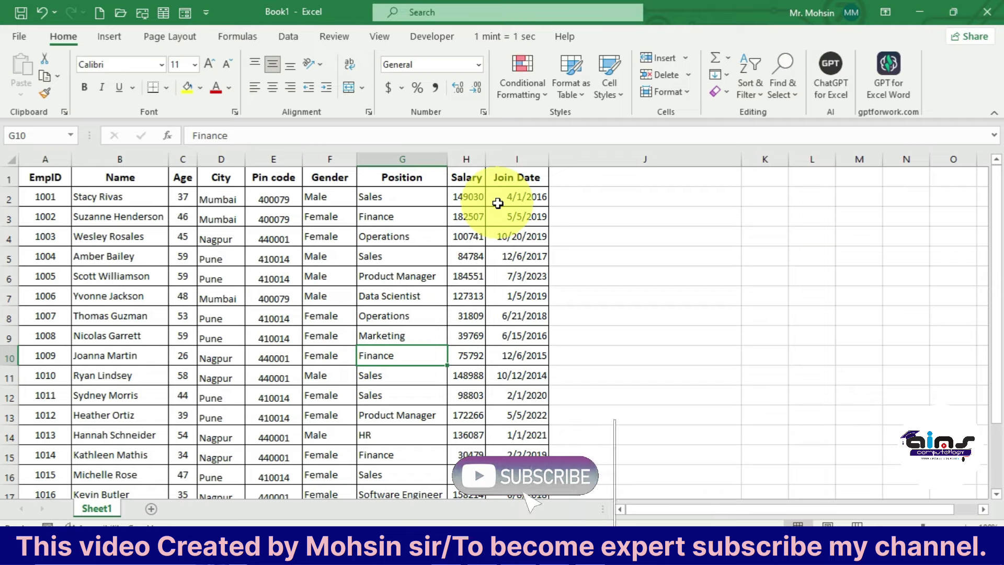
pyautogui.moveTo(49, 198)
pyautogui.mouseDown()
pyautogui.moveTo(152, 220)
pyautogui.moveTo(501, 248)
pyautogui.moveTo(460, 437)
pyautogui.mouseUp()
pyautogui.click(361, 332)
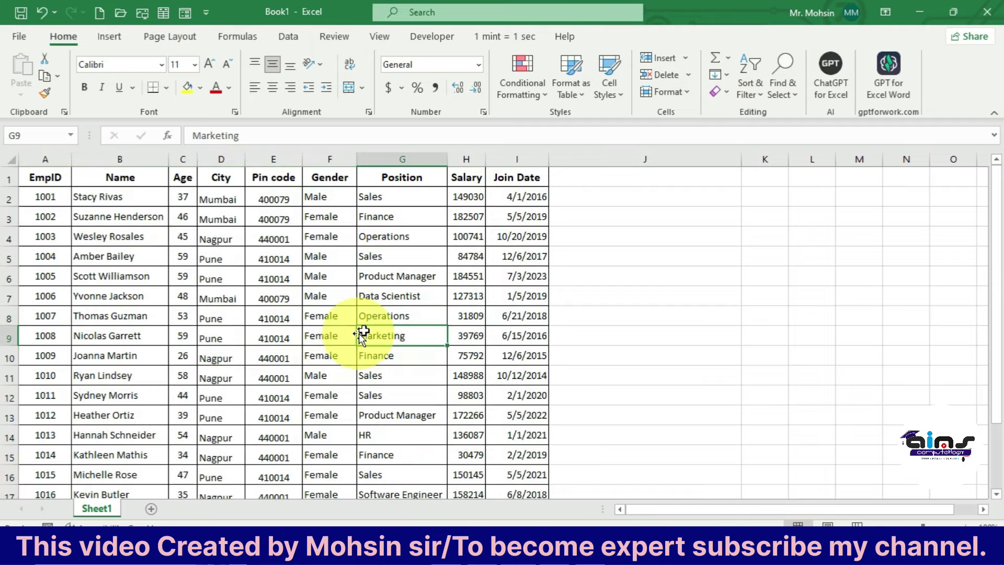
pyautogui.click(515, 197)
pyautogui.click(574, 198)
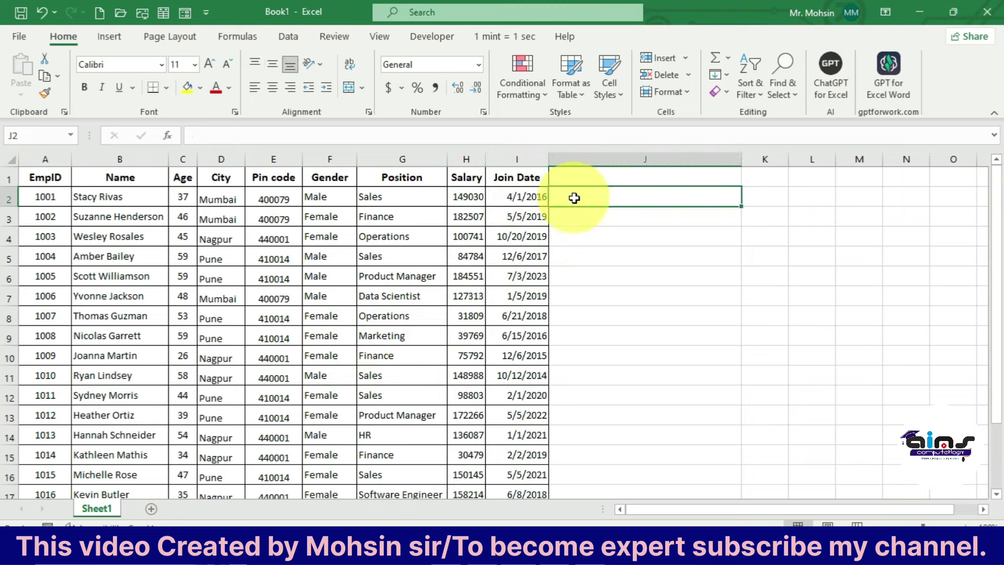
pyautogui.click(529, 197)
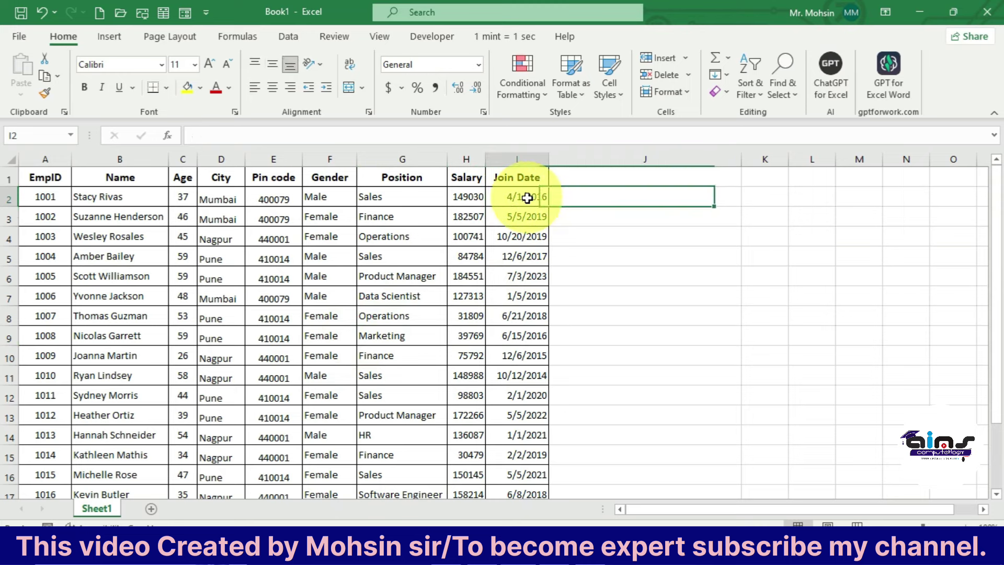
pyautogui.click(590, 197)
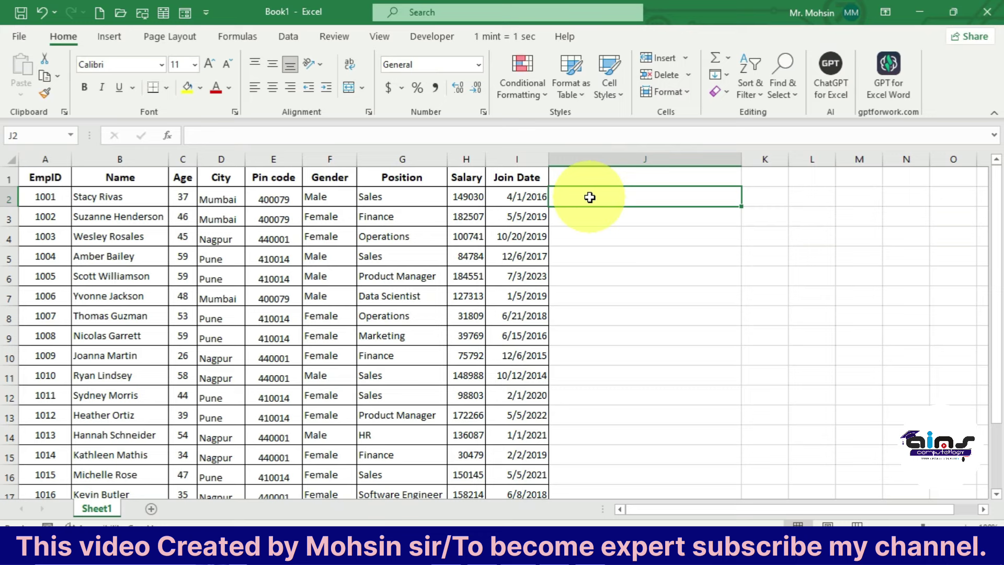
pyautogui.click(529, 198)
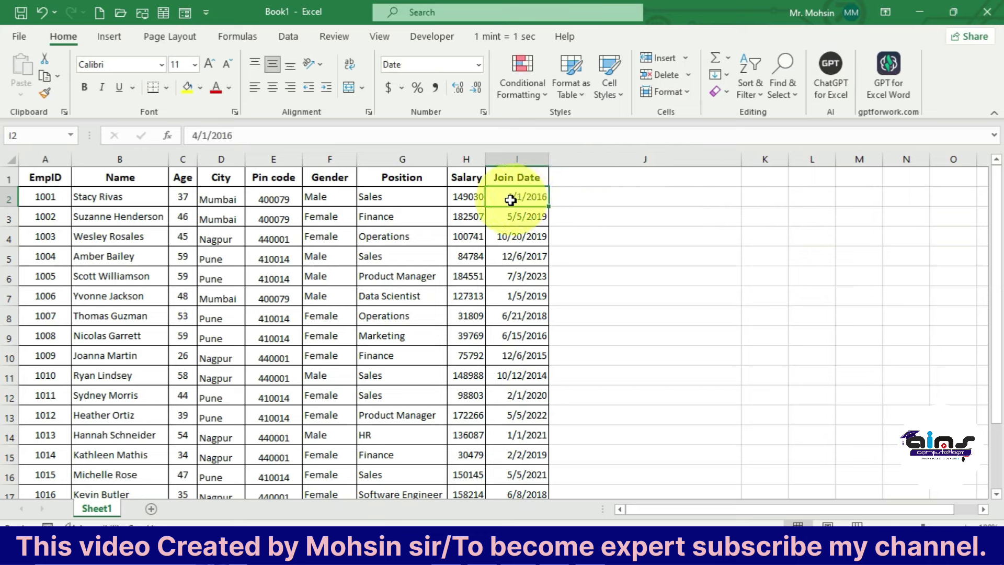
pyautogui.click(581, 198)
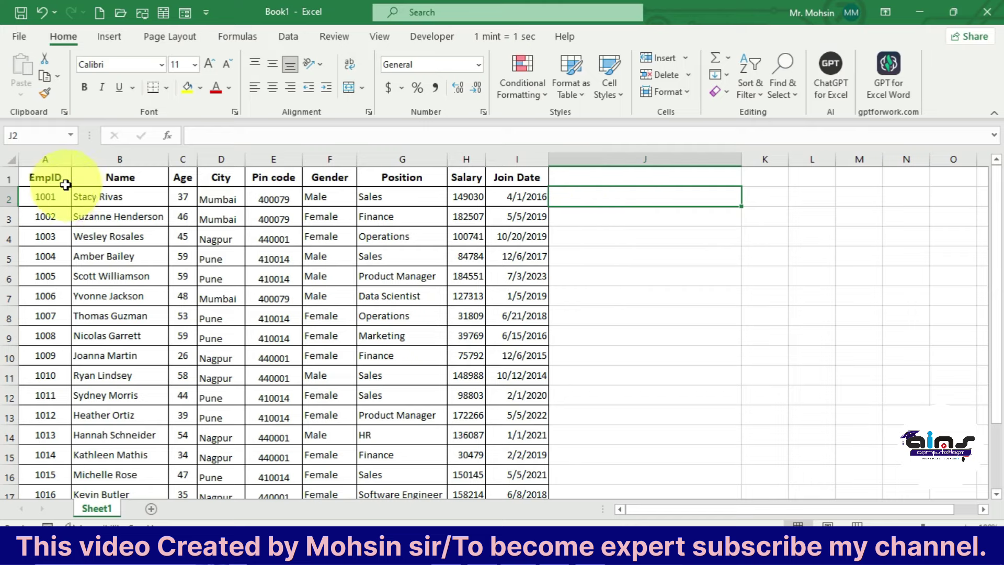
# Select the table's top rows A1:I7, then return to cell J2.
pyautogui.click(53, 178)
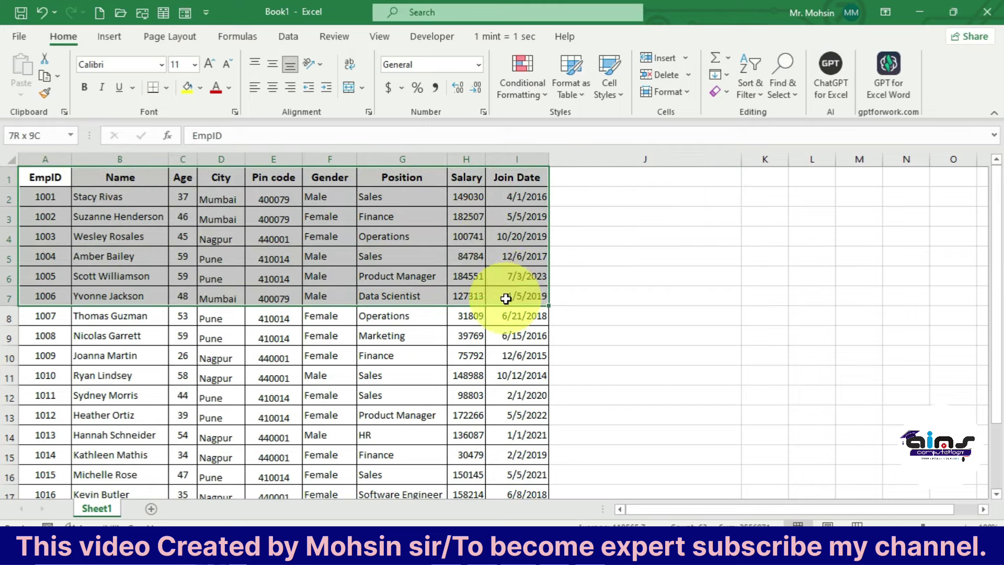
pyautogui.moveTo(53, 178); pyautogui.dragTo(523, 296)
pyautogui.click(605, 204)
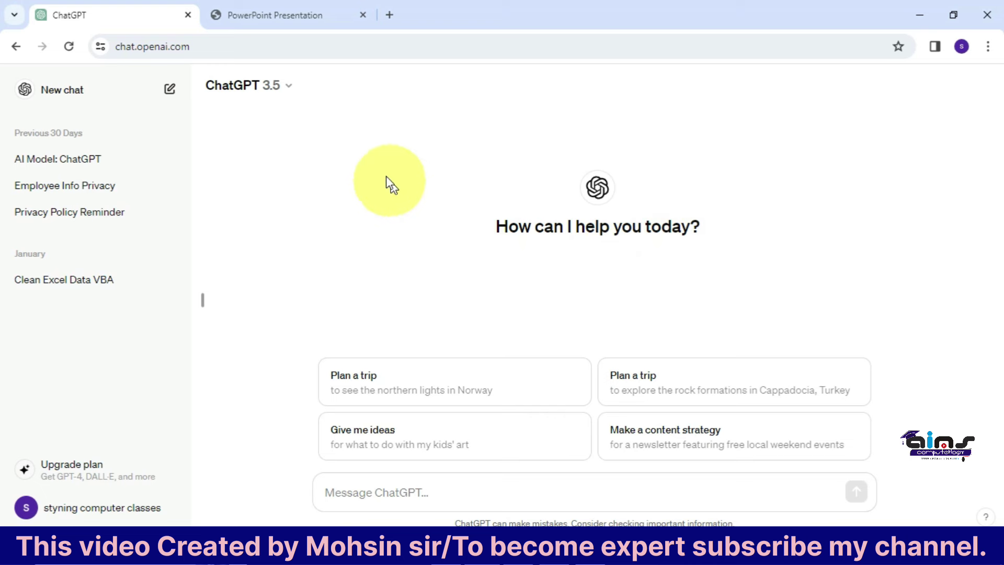
pyautogui.click(285, 86)
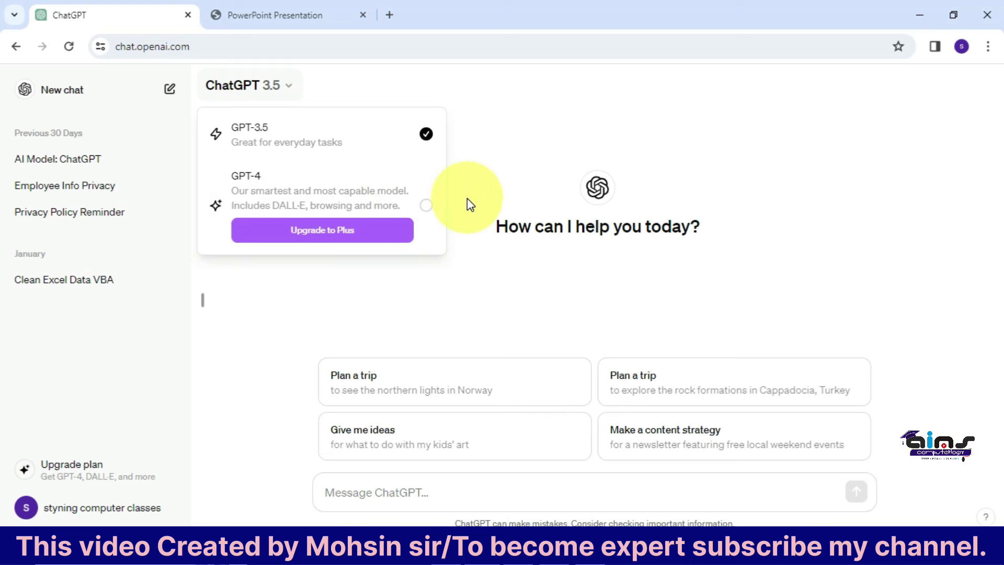
pyautogui.click(478, 155)
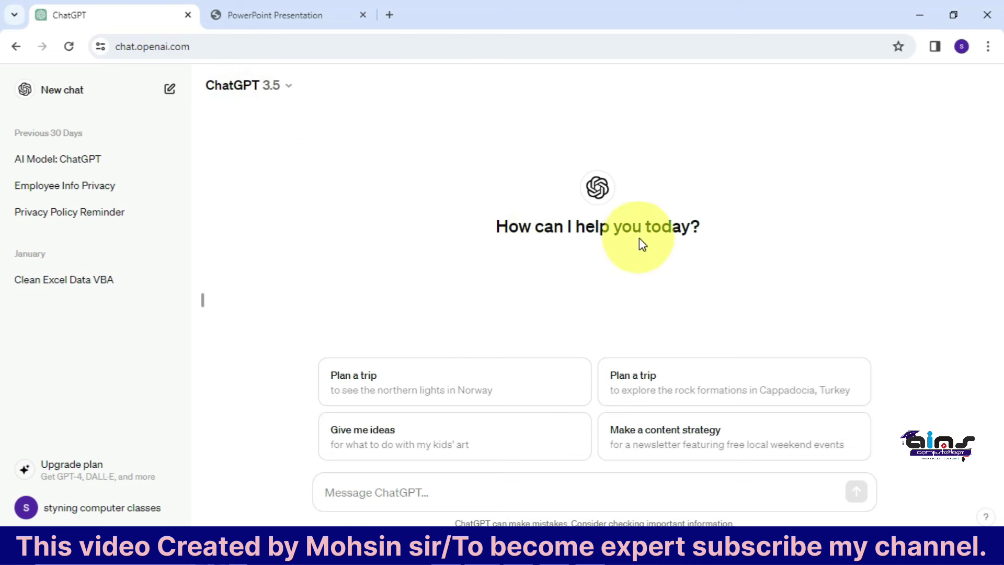
pyautogui.click(474, 483)
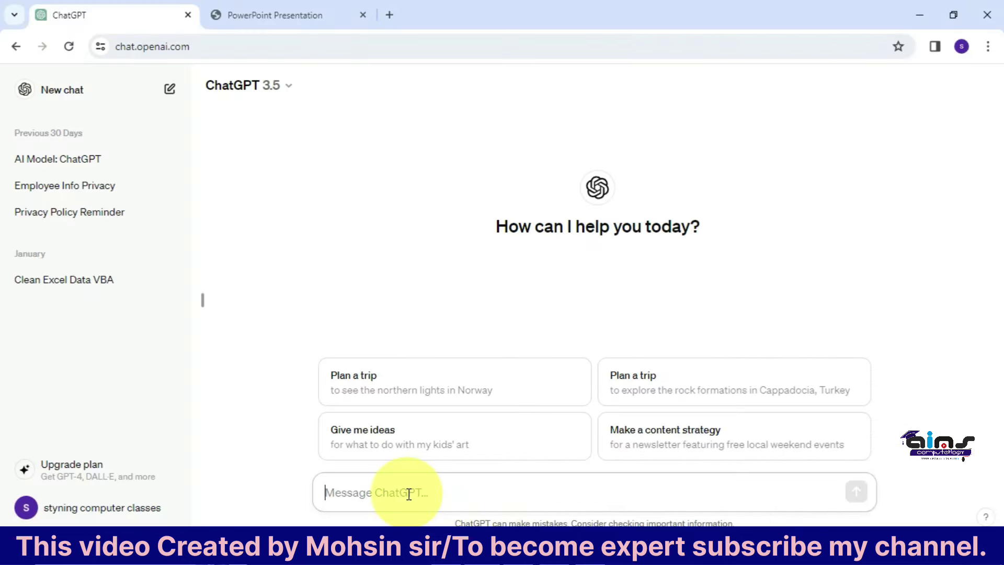
pyautogui.click(250, 21)
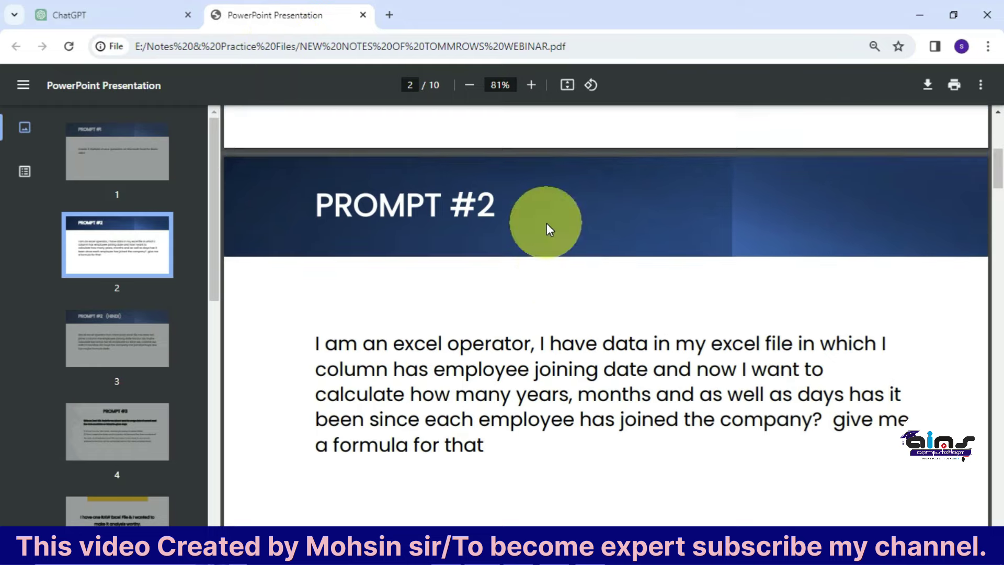
pyautogui.scroll(5, 547, 229)
pyautogui.scroll(-5, 547, 229)
pyautogui.scroll(-1, 547, 230)
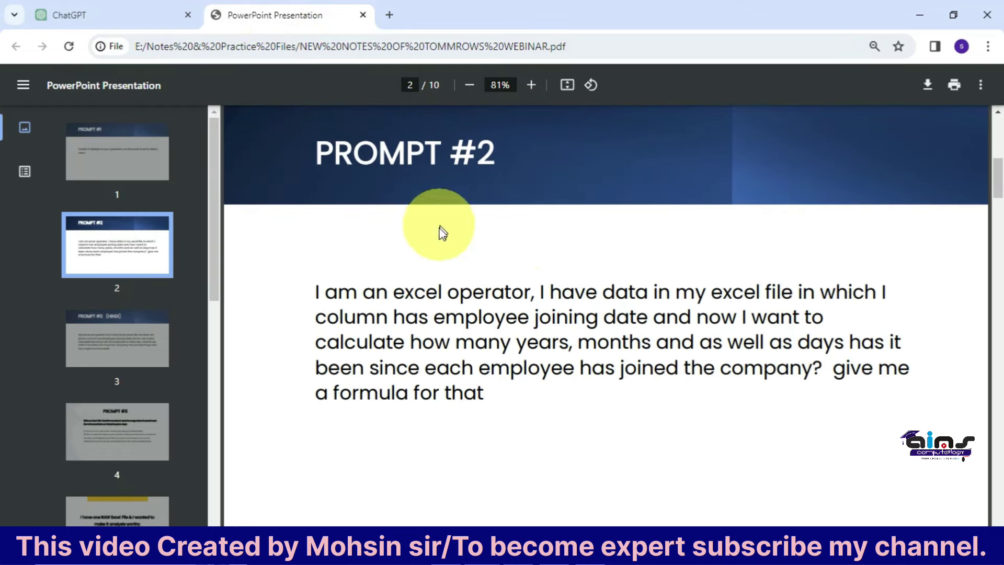
pyautogui.scroll(-1, 439, 233)
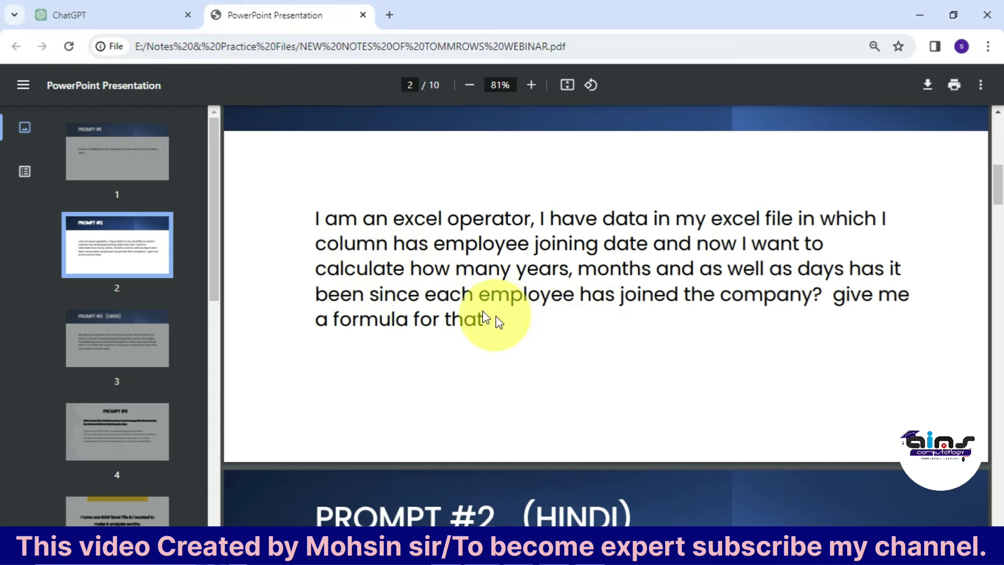
pyautogui.click(68, 15)
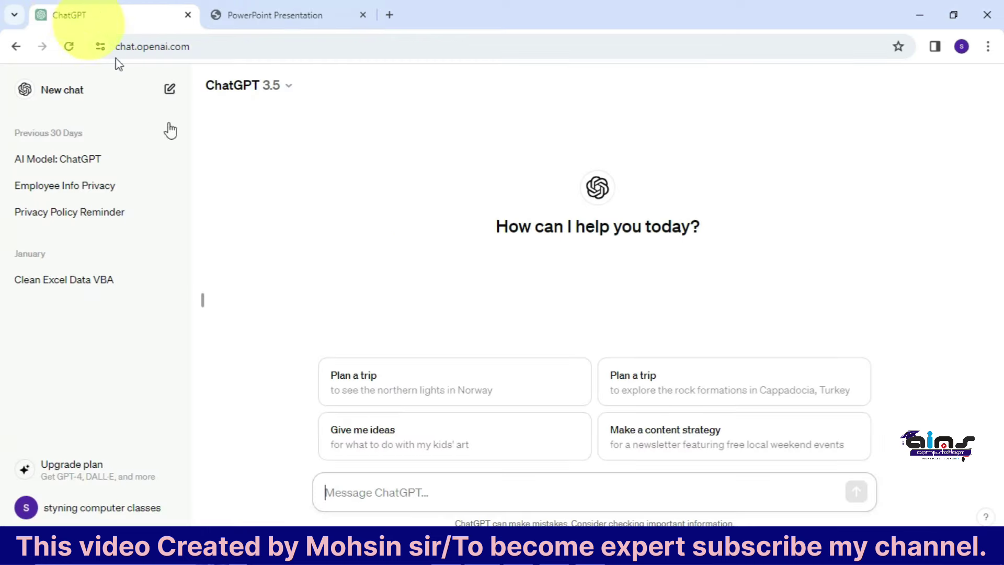
# Glance at the Excel sheet, then show the PDF notes' English Prompt #2 on page 2.
pyautogui.click(406, 483)
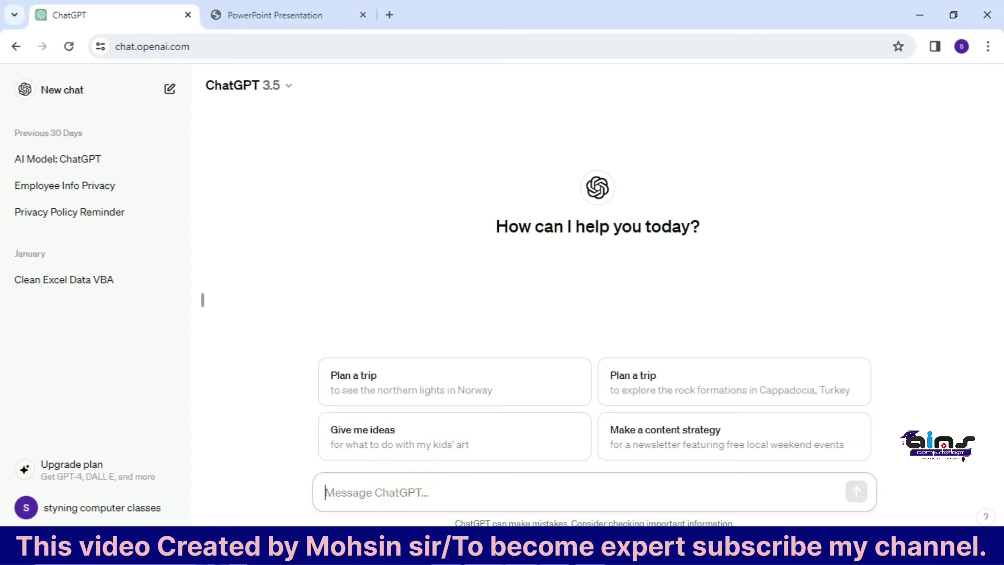
pyautogui.click(450, 455)
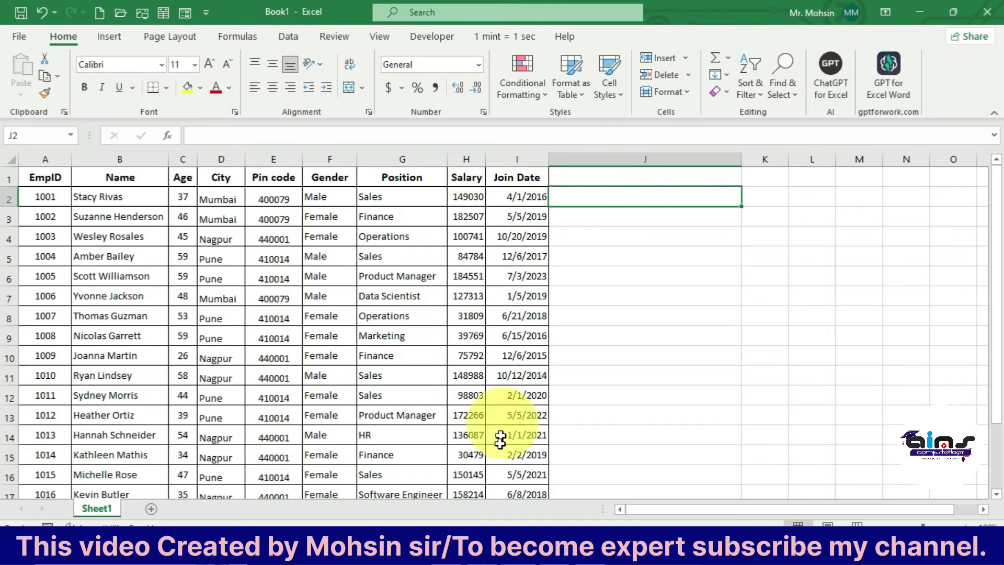
pyautogui.moveTo(480, 549)
pyautogui.click(487, 523)
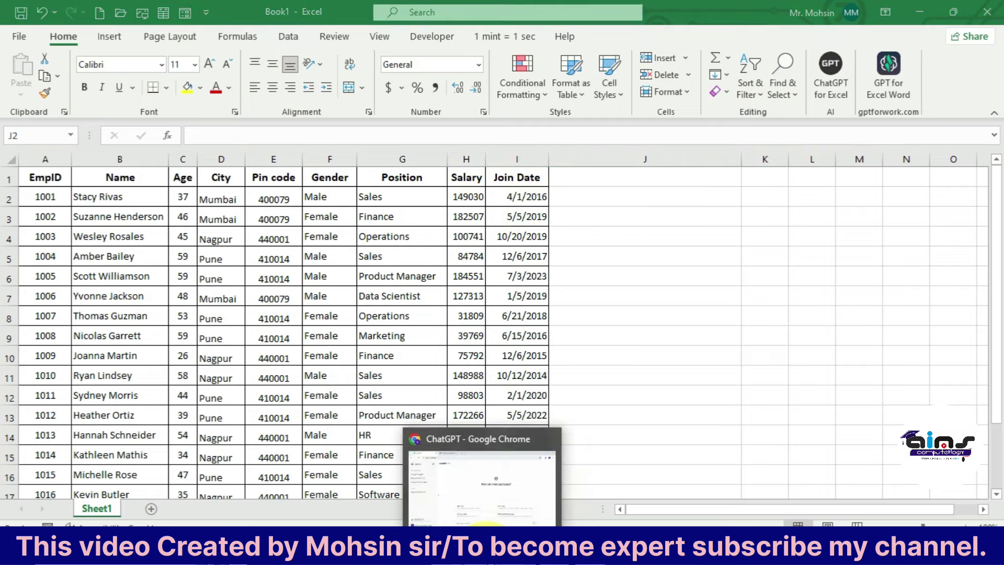
pyautogui.click(288, 15)
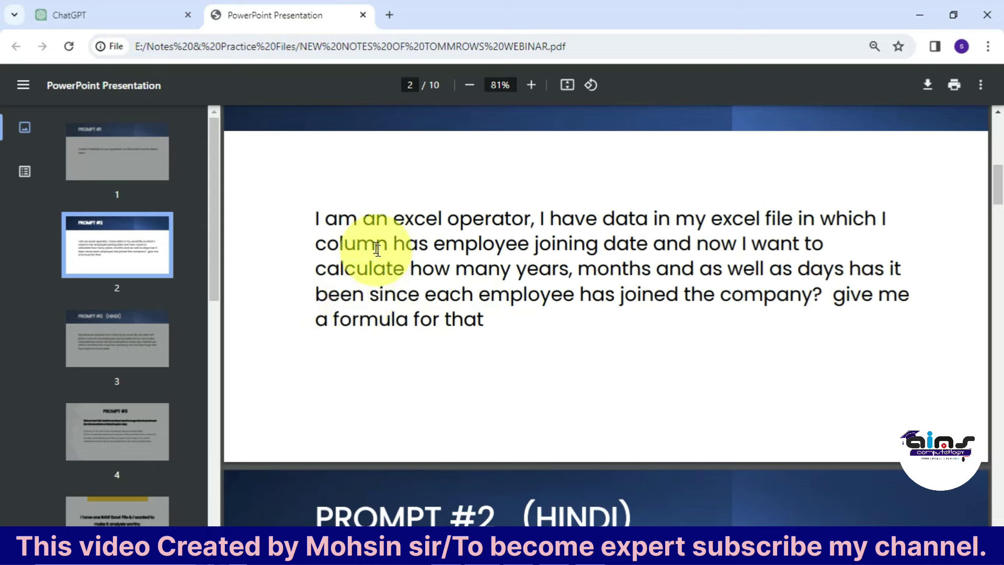
# Select the full English Prompt #2 text in the PDF notes.
pyautogui.moveTo(322, 223)
pyautogui.mouseDown()
pyautogui.moveTo(459, 314)
pyautogui.moveTo(491, 319)
pyautogui.mouseUp()
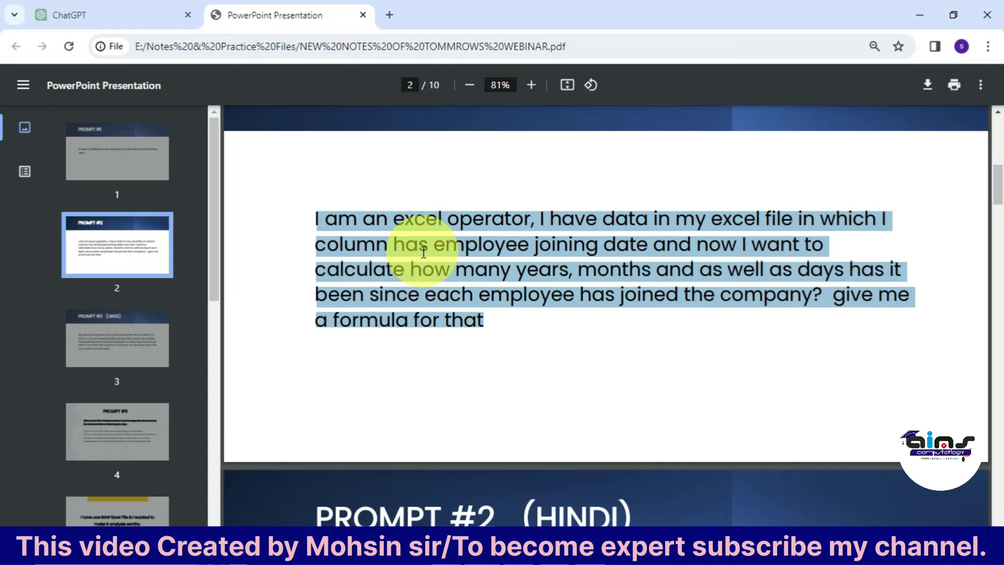
pyautogui.scroll(-5, 419, 256)
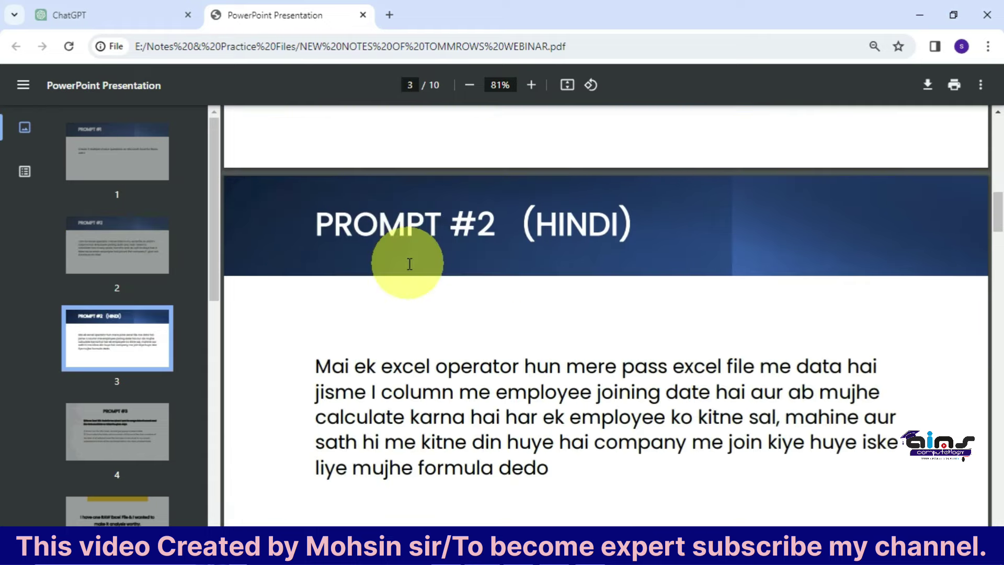
pyautogui.scroll(-3, 411, 263)
pyautogui.scroll(1, 410, 262)
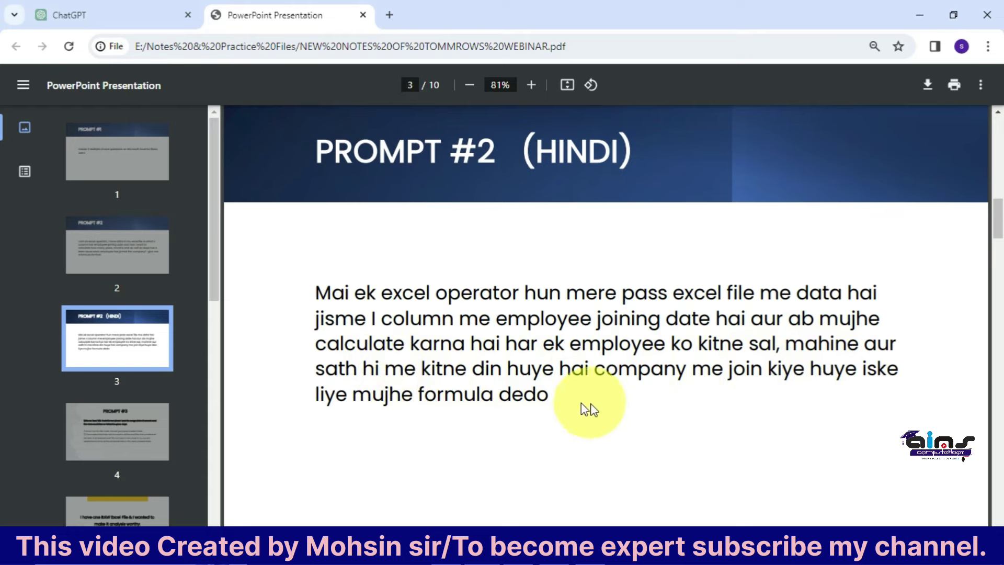
# Select the whole Hindi Prompt #2 paragraph on page 3, then return to ChatGPT.
pyautogui.scroll(6, 572, 402)
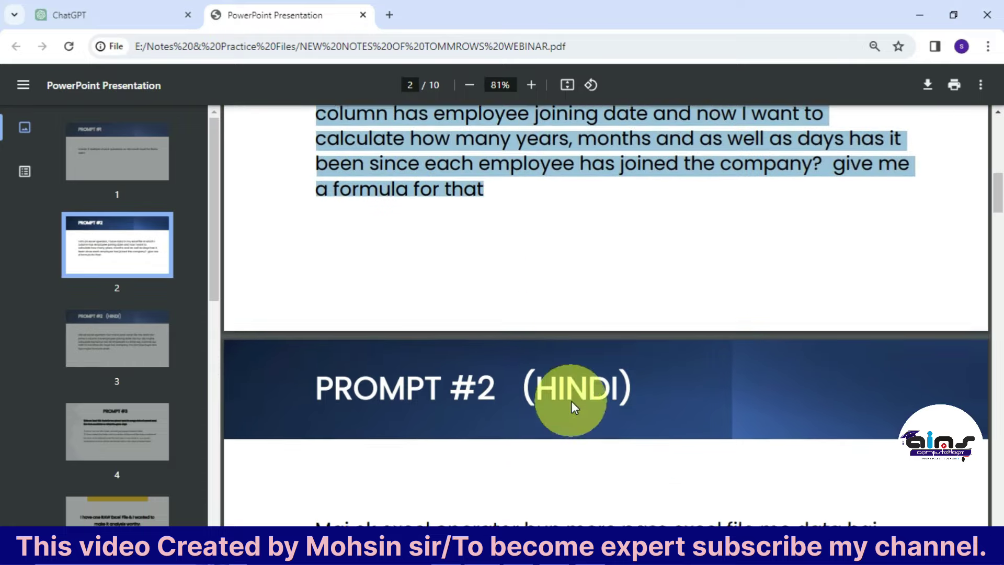
pyautogui.scroll(-3, 518, 339)
pyautogui.scroll(-5, 517, 341)
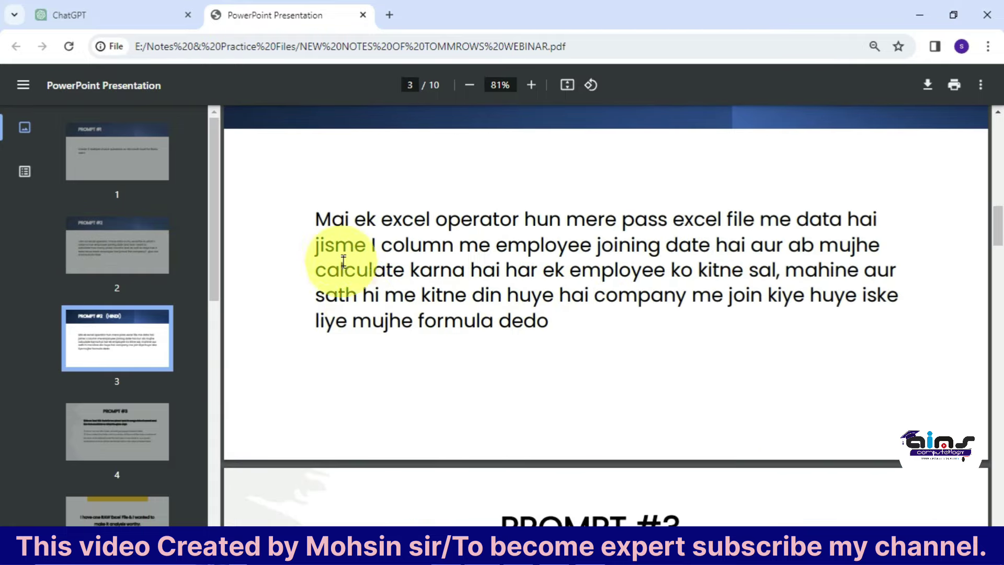
pyautogui.moveTo(318, 220)
pyautogui.mouseDown()
pyautogui.moveTo(481, 268)
pyautogui.moveTo(554, 313)
pyautogui.mouseUp()
pyautogui.hotkey('ctrl', 'c')
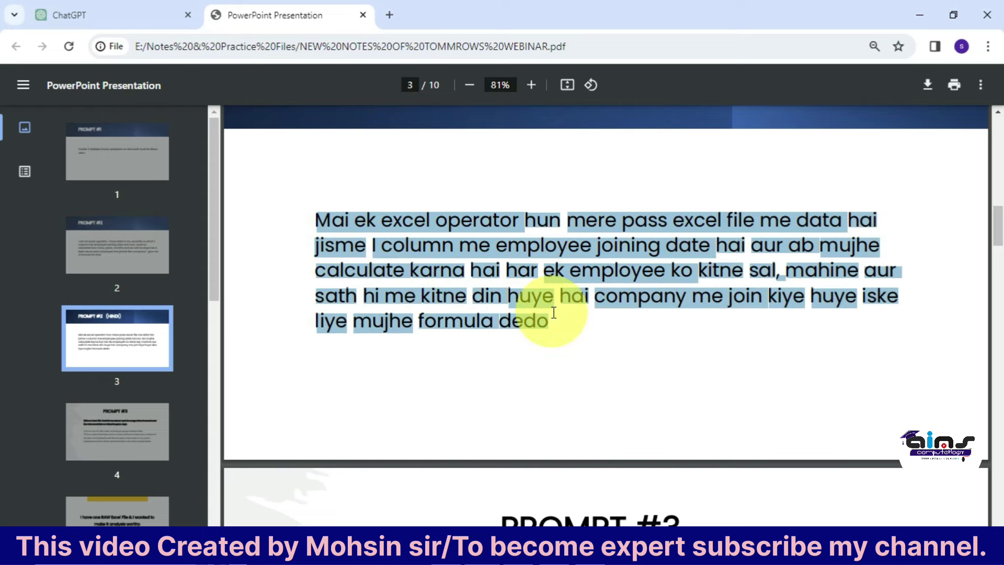
pyautogui.click(125, 14)
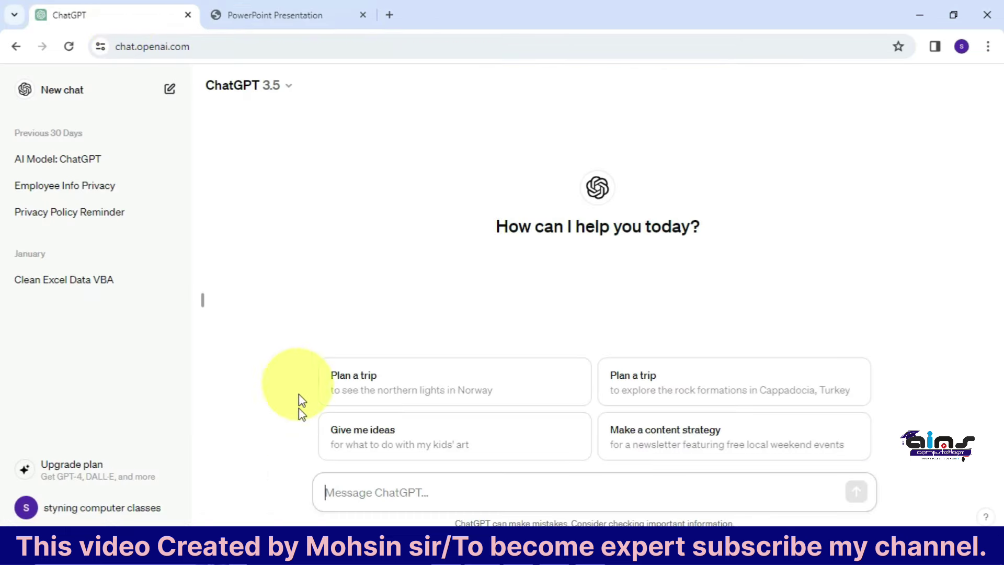
# Paste the Hinglish joining-date prompt into ChatGPT, correct the column to I, and send it.
pyautogui.click(355, 495)
pyautogui.hotkey('ctrl', 'v')
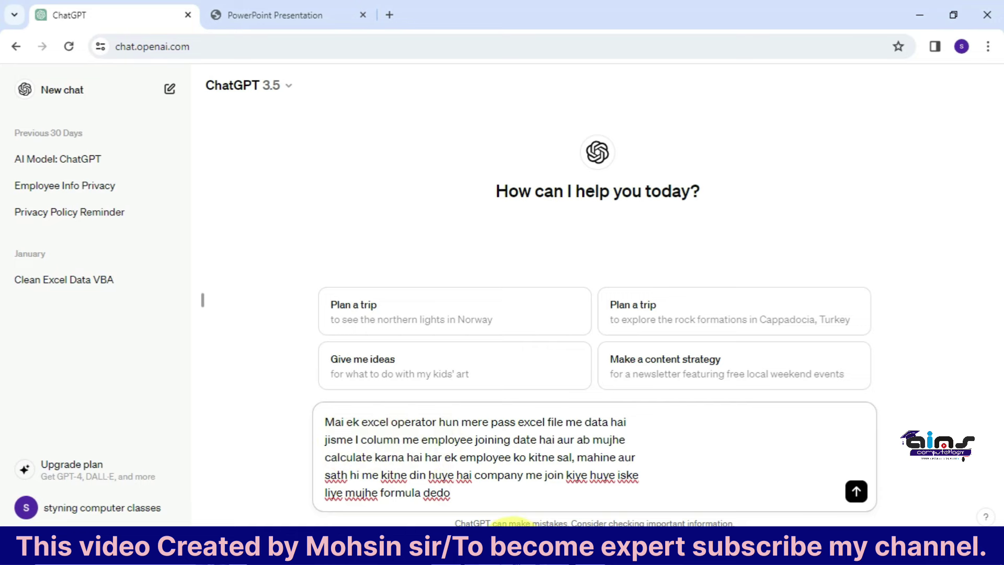
pyautogui.hotkey('alt', 'Tab')
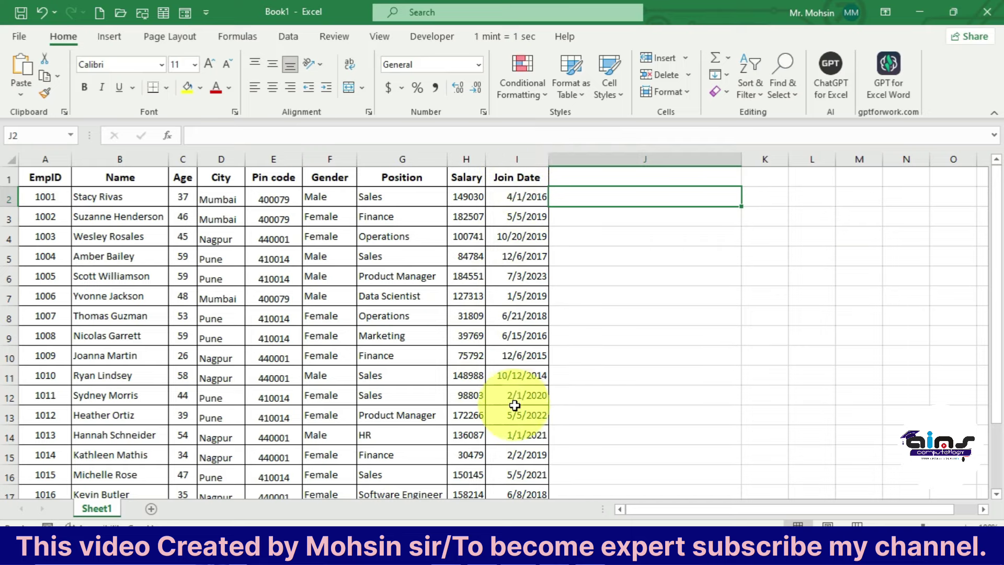
pyautogui.click(434, 547)
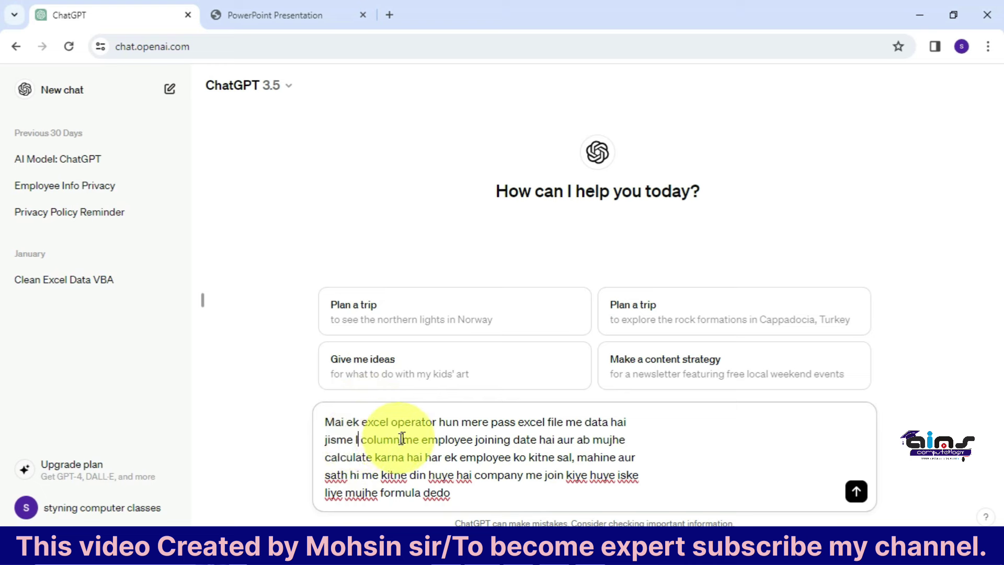
pyautogui.press('BackSpace')
pyautogui.write('I')
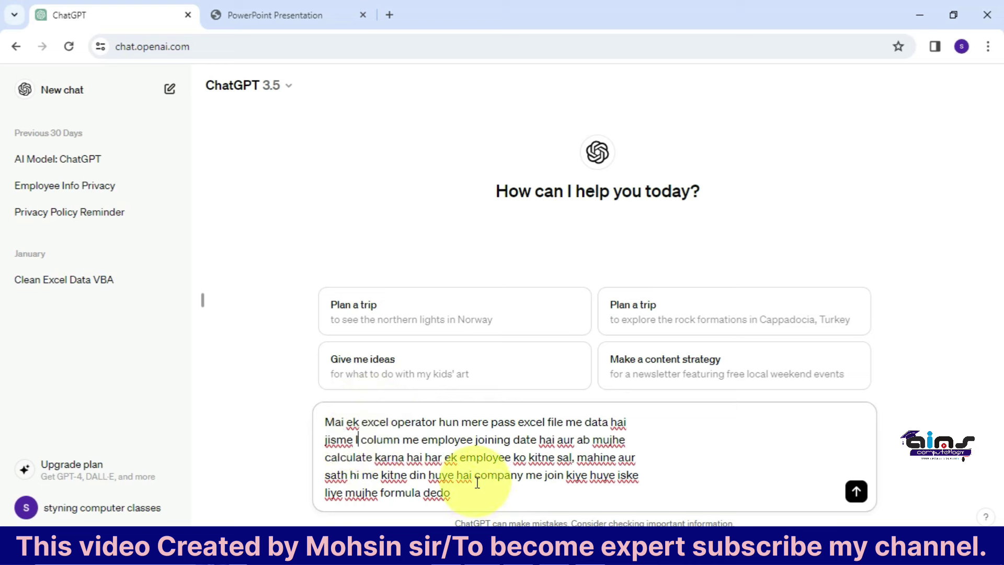
pyautogui.click(855, 493)
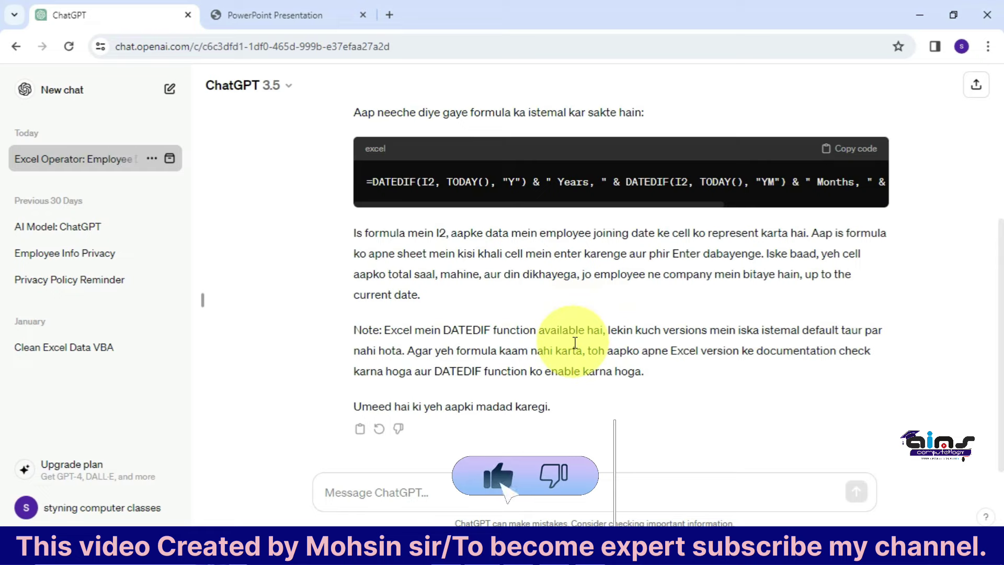
# Read through ChatGPT's DATEDIF reply, then go back to the Excel employee sheet.
pyautogui.scroll(2, 574, 342)
pyautogui.scroll(2, 571, 342)
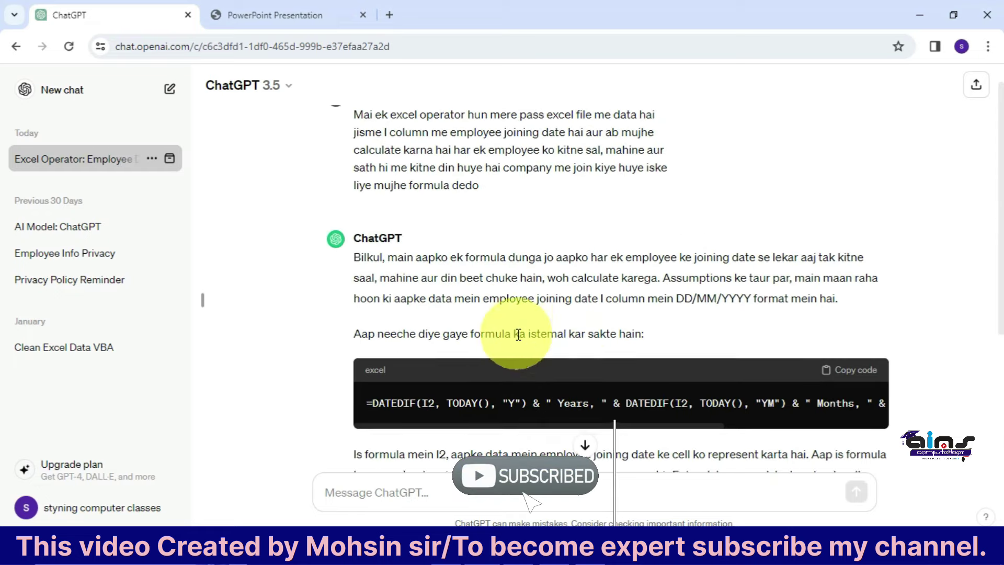
pyautogui.scroll(1, 518, 334)
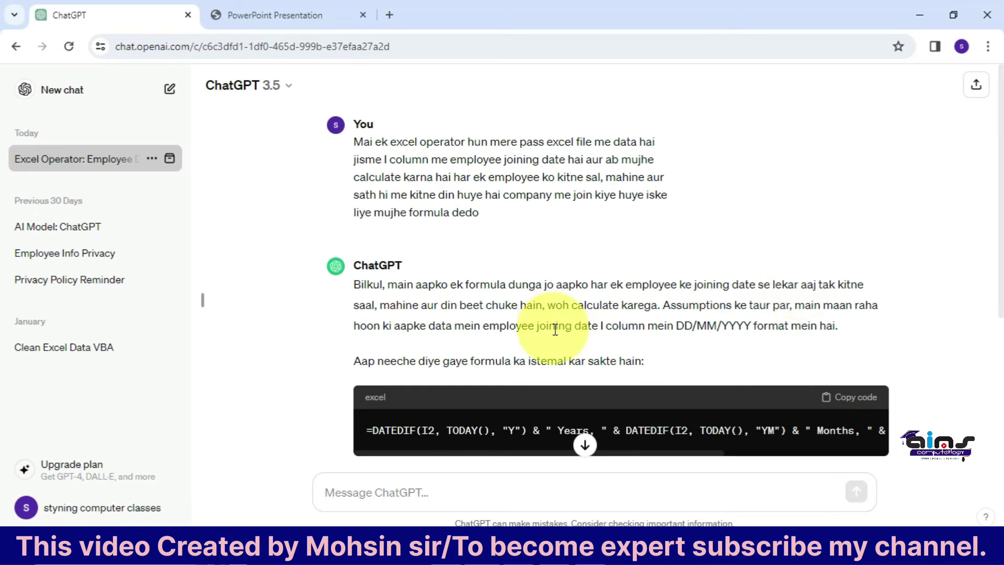
pyautogui.scroll(-1, 557, 327)
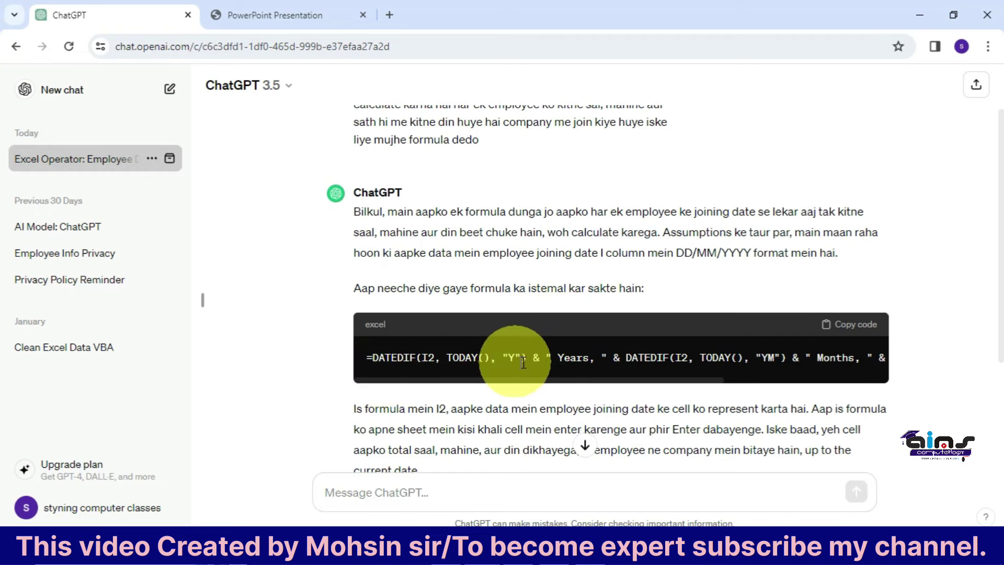
pyautogui.scroll(-3, 575, 361)
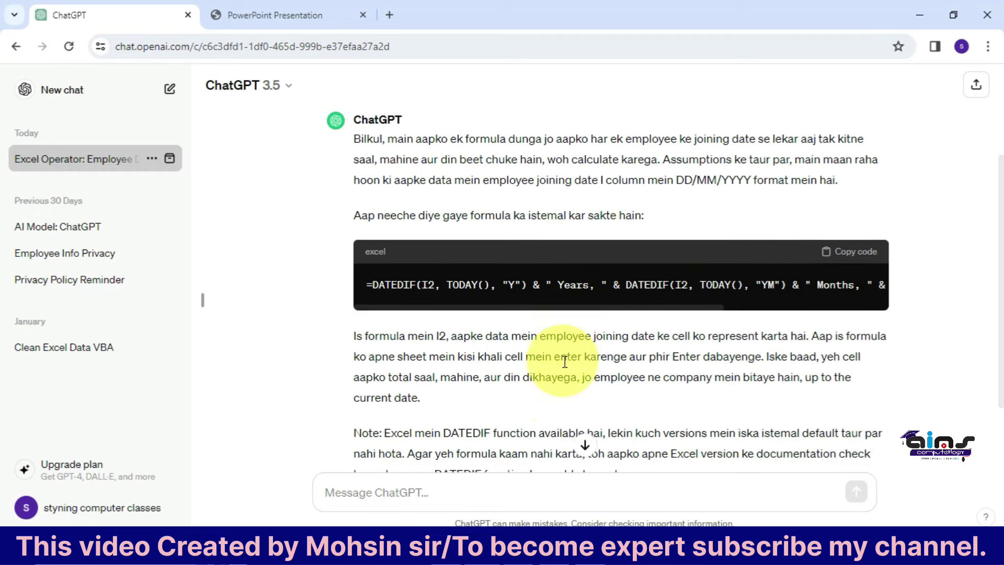
pyautogui.scroll(-1, 564, 361)
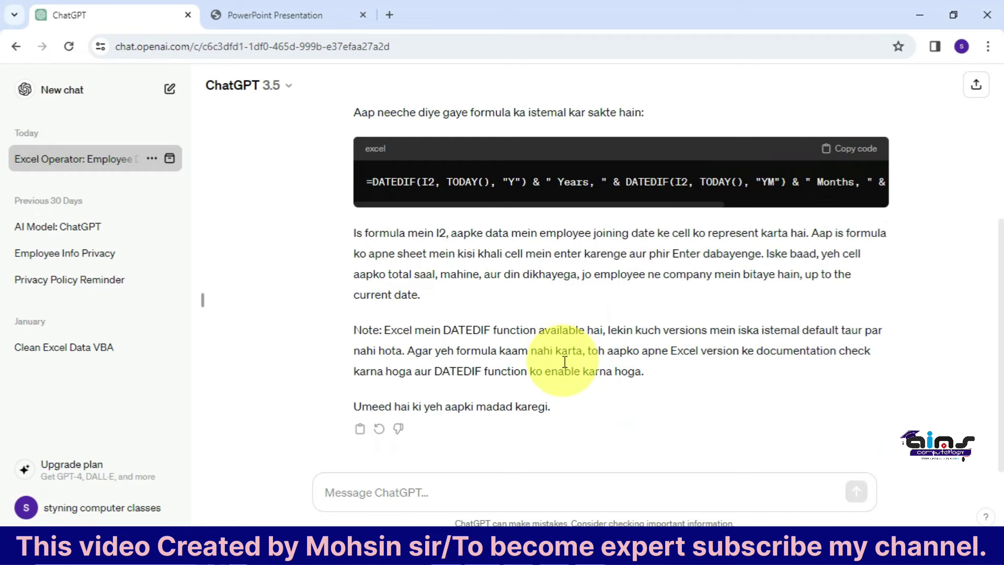
pyautogui.scroll(2, 565, 361)
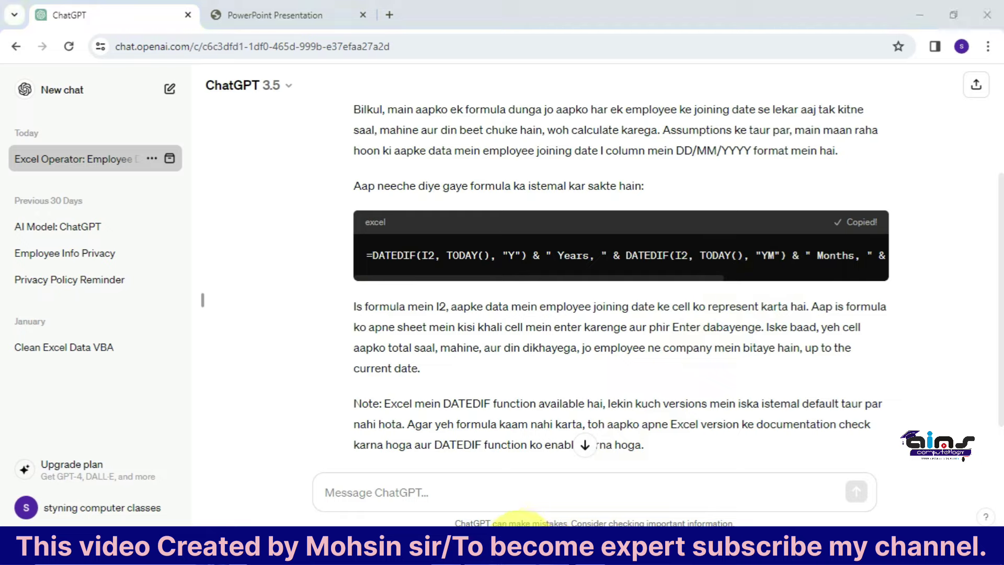
pyautogui.hotkey('alt', 'Tab')
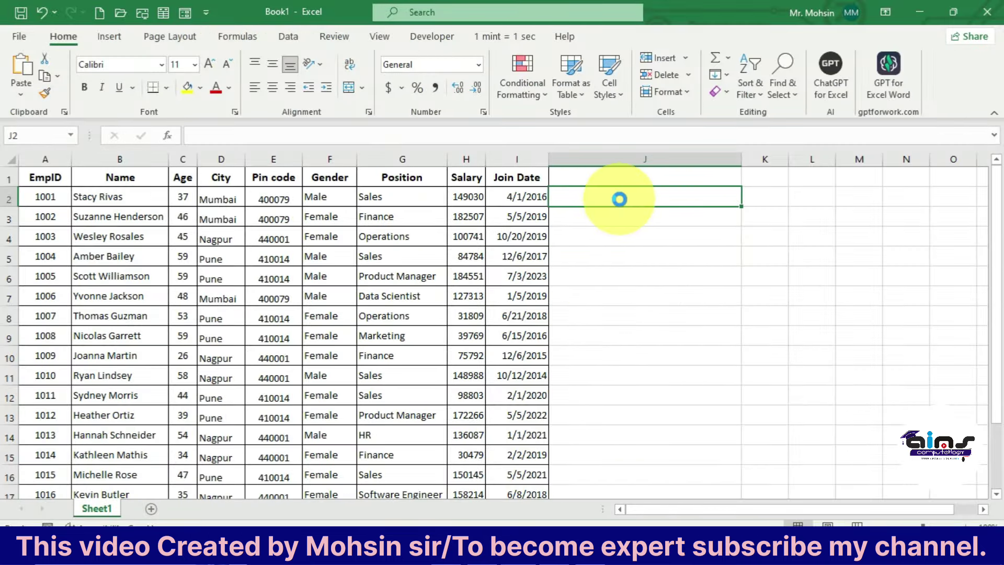
# Paste the DATEDIF formula into J2, adjust its font size, and confirm 7 Years, 11 Months, 9 Days.
pyautogui.write('=DATEDIF(I2, TODAY(), "Y") & " Years, " & DATEDIF(I2, TODAY(), "YM") & " Months, " & DATEDIF(I2, TODAY(), "MD") & " Days"')
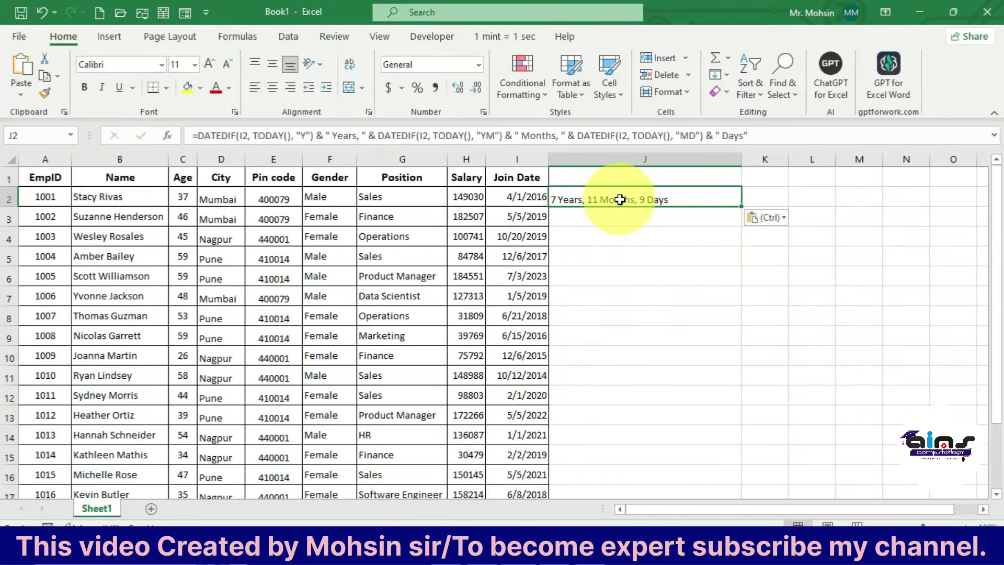
pyautogui.click(673, 230)
pyautogui.click(646, 199)
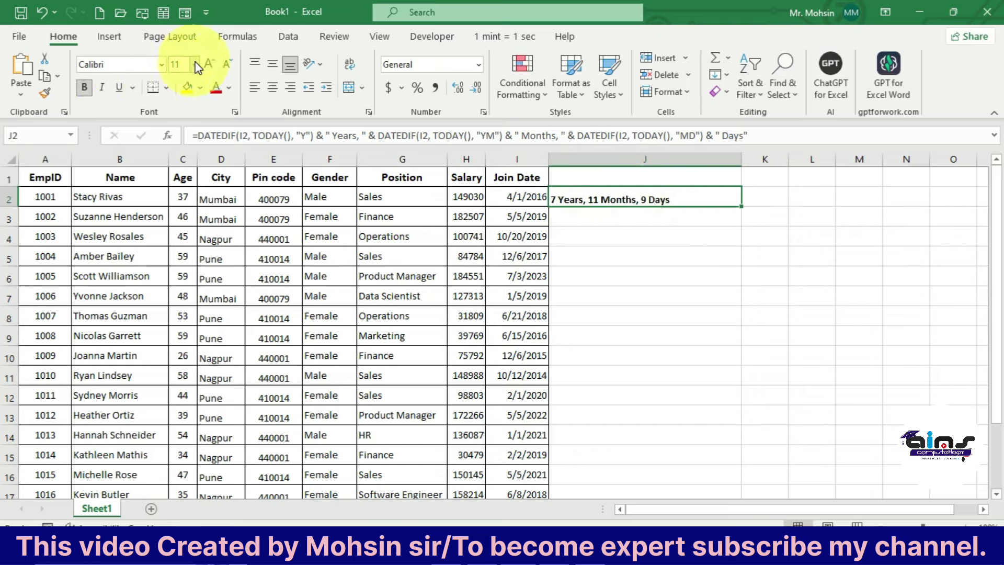
pyautogui.click(209, 65)
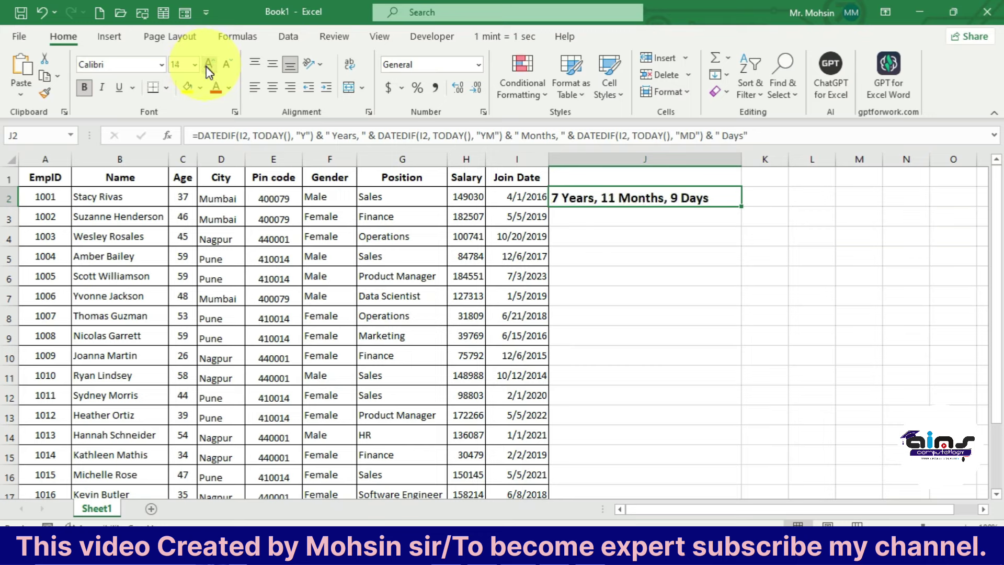
pyautogui.click(227, 65)
pyautogui.click(628, 255)
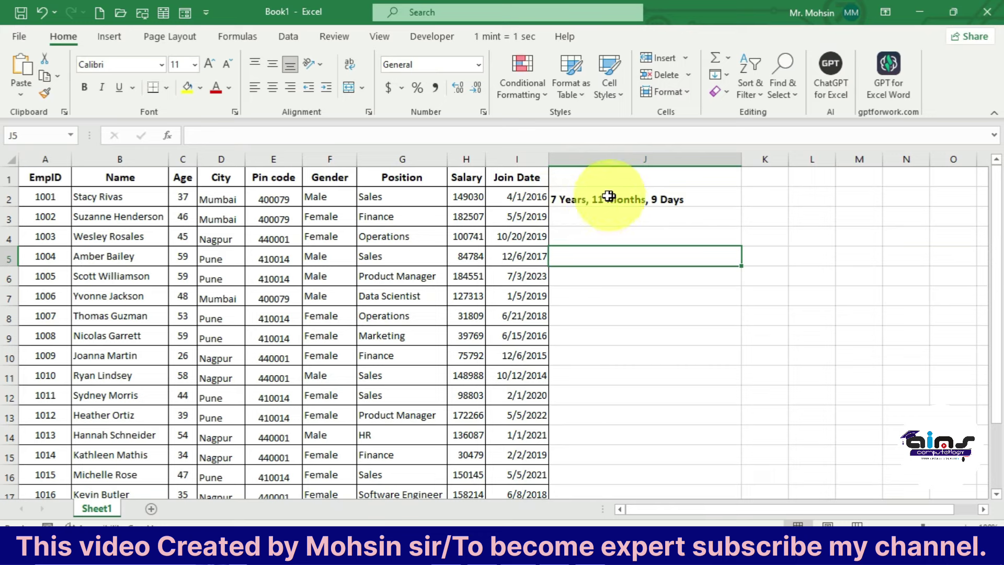
pyautogui.click(529, 196)
pyautogui.click(575, 197)
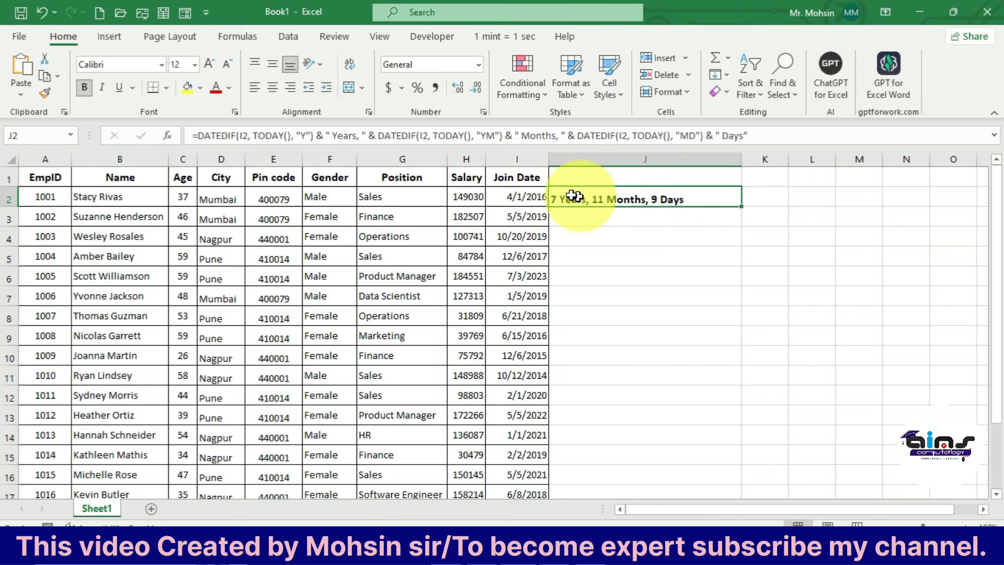
pyautogui.moveTo(198, 136); pyautogui.dragTo(766, 153)
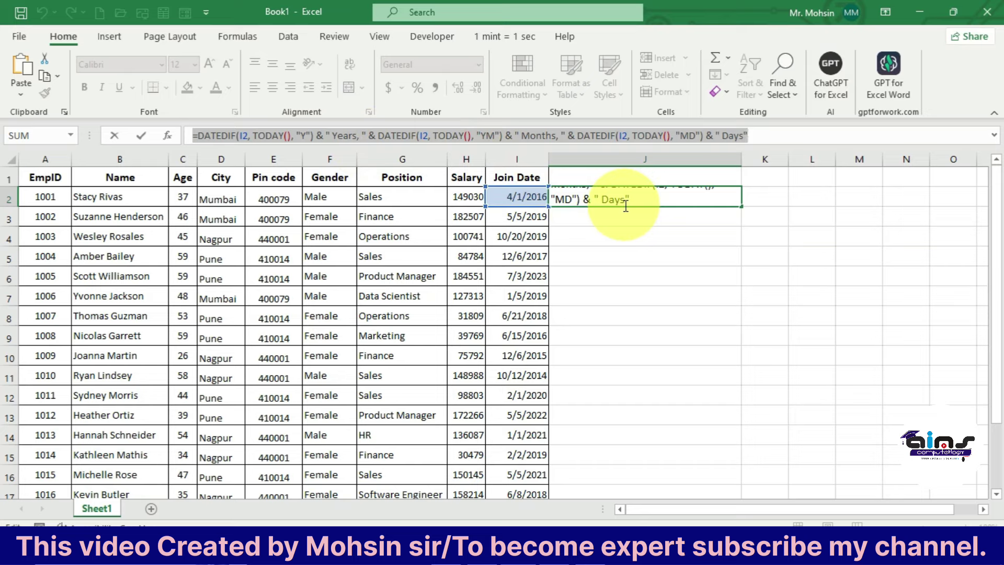
pyautogui.press('Return')
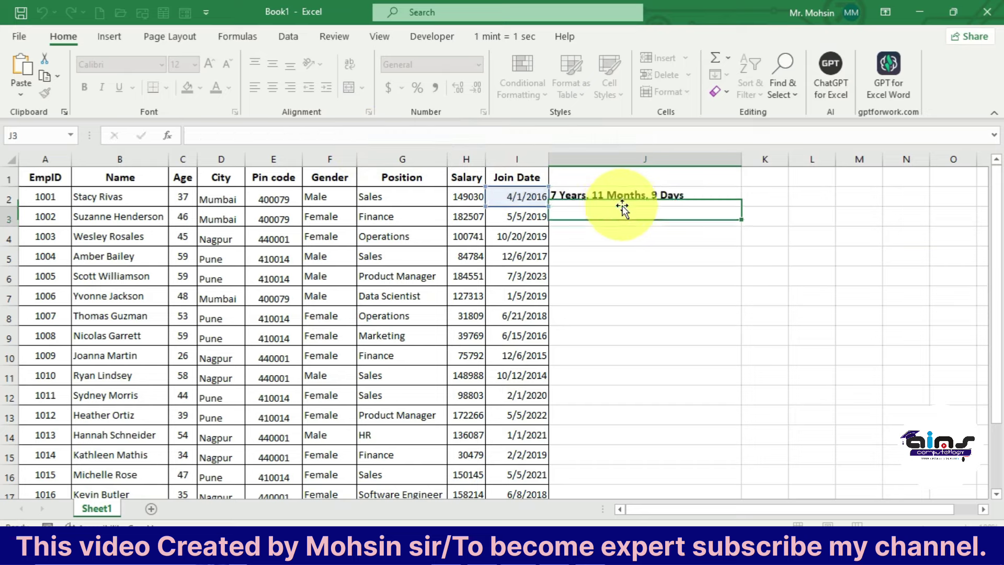
# Fill J2's DATEDIF formula down through J20.
pyautogui.click(602, 199)
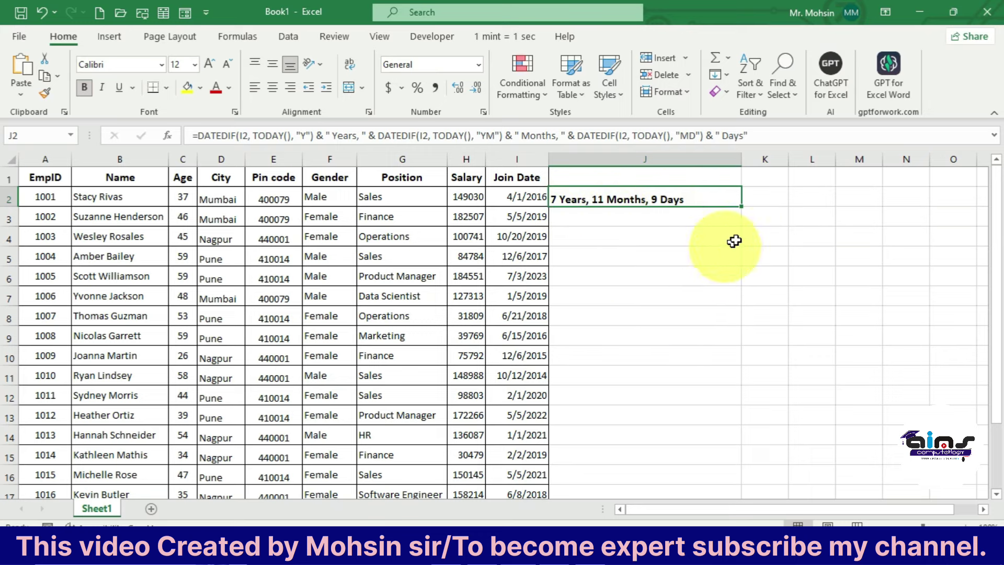
pyautogui.doubleClick(745, 209)
pyautogui.scroll(-5, 650, 312)
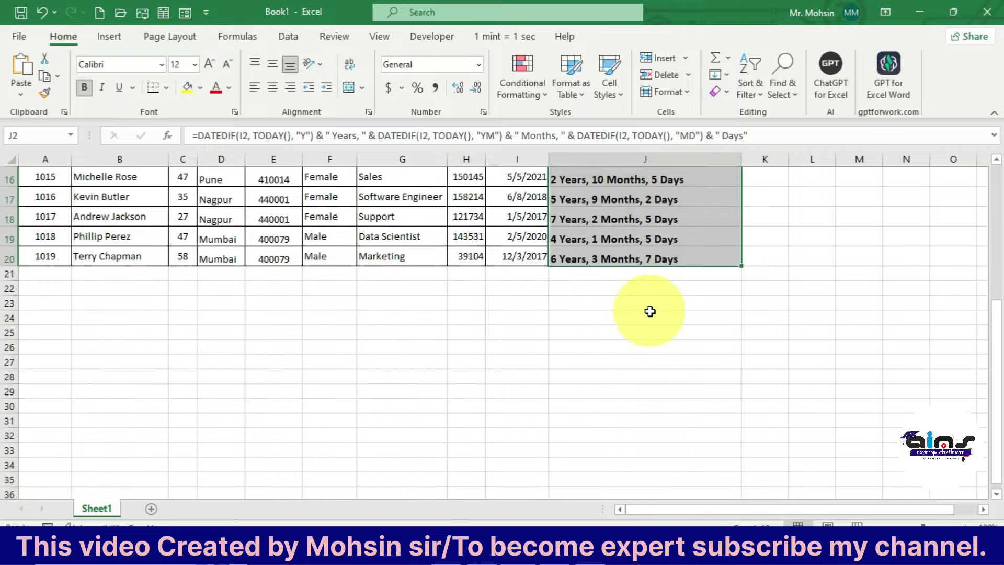
pyautogui.scroll(1, 650, 311)
pyautogui.scroll(2, 650, 312)
pyautogui.scroll(1, 649, 312)
pyautogui.scroll(1, 650, 312)
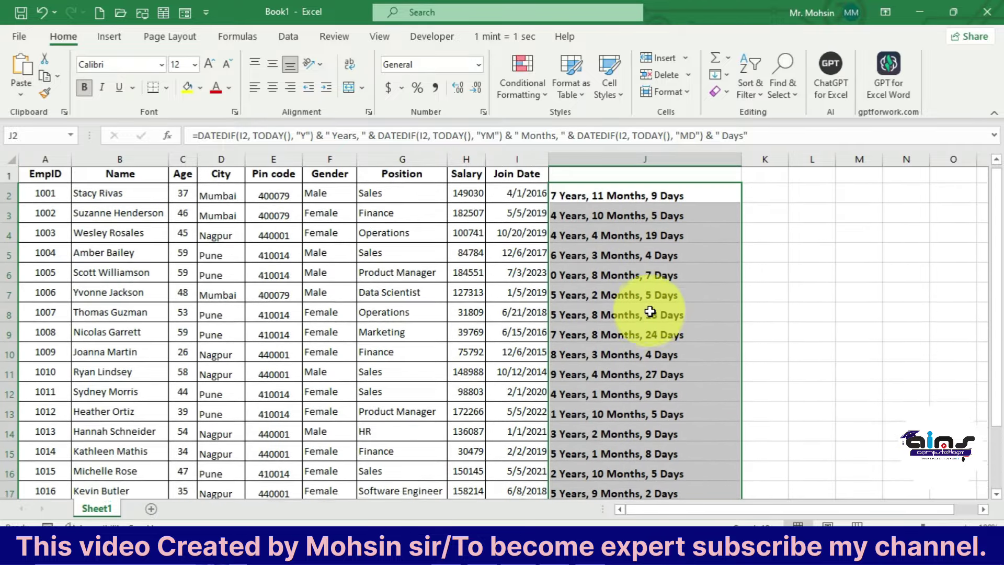
pyautogui.click(765, 314)
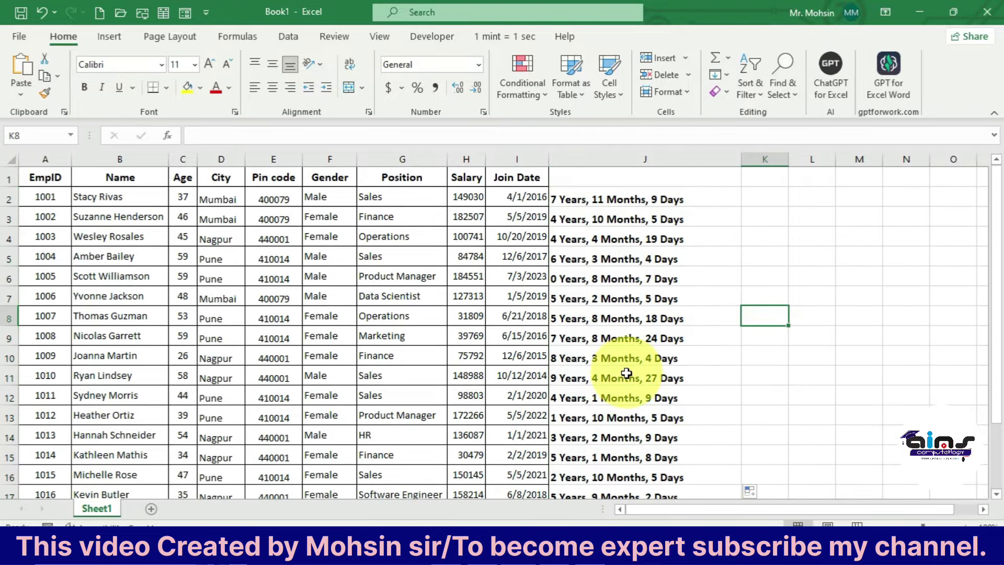
# Enter the header 'Total' in J1.
pyautogui.click(606, 179)
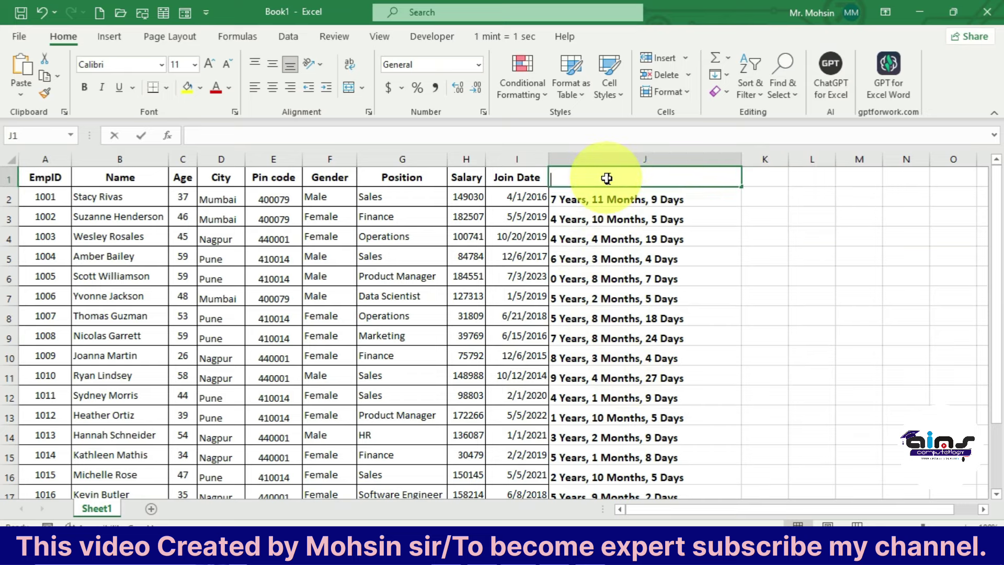
pyautogui.write('Total')
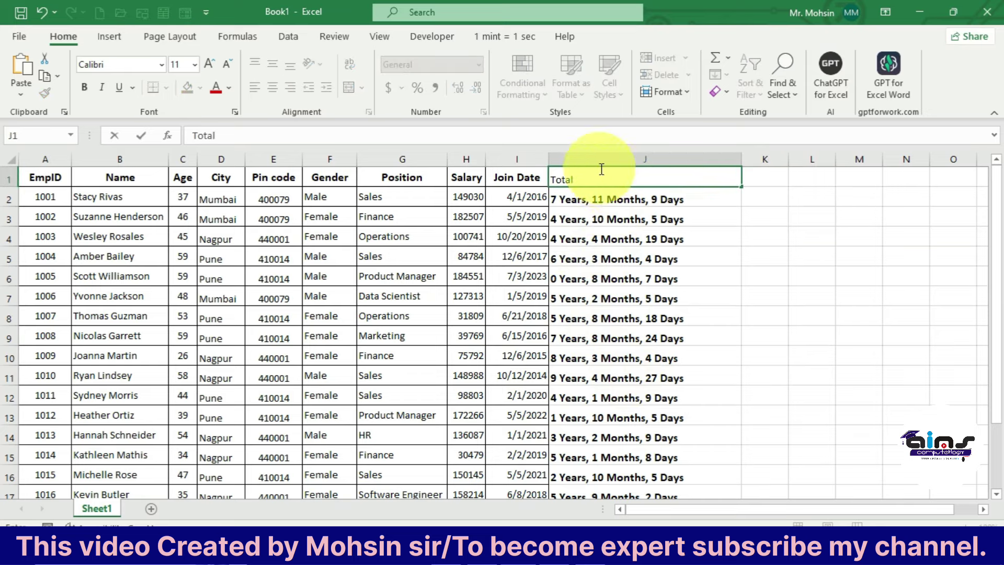
pyautogui.click(745, 316)
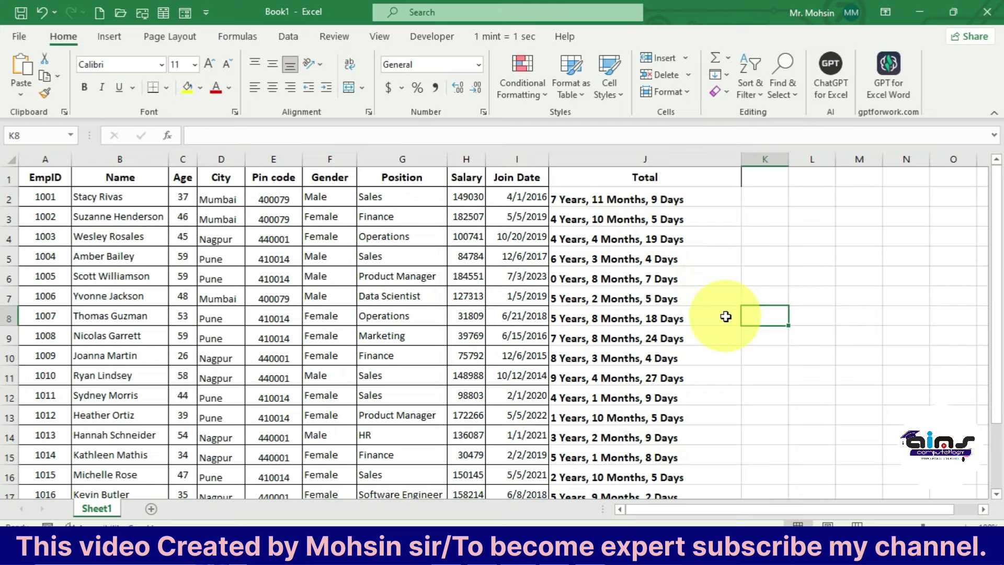